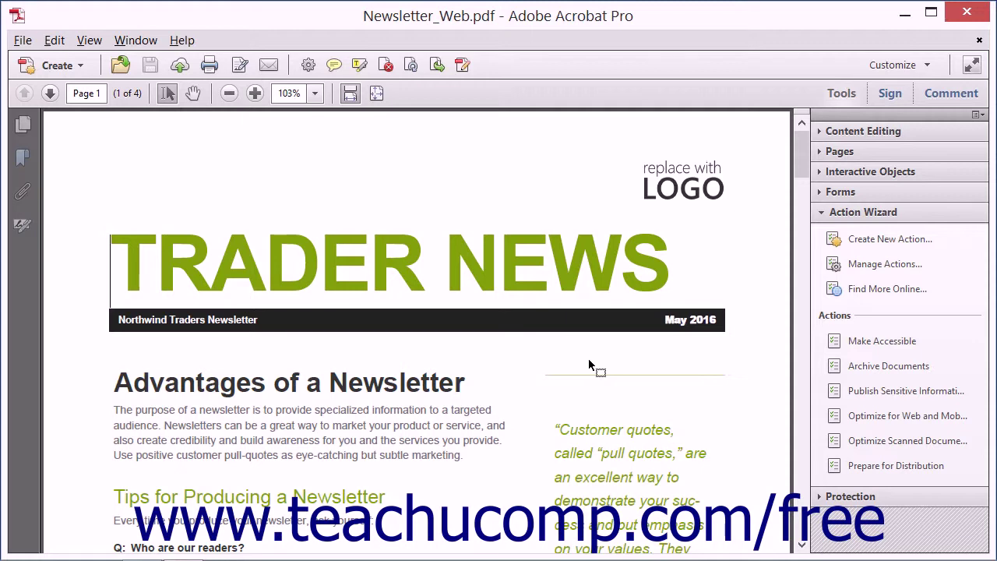
- Start a new custom action and pick Preflight from the Document Processing tools
{"action": "left_click", "coordinate": [889, 241]}
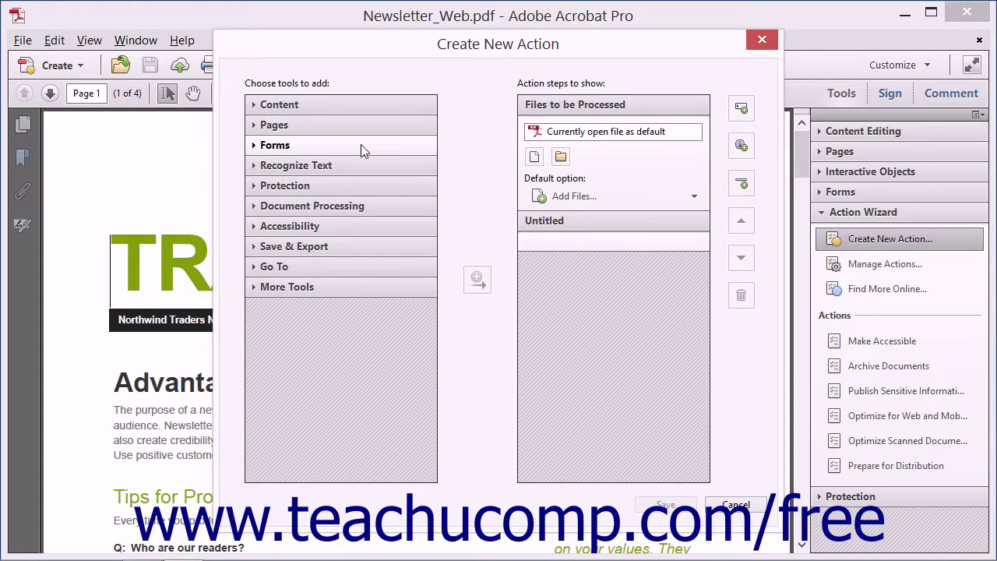
{"action": "left_click", "coordinate": [350, 208]}
{"action": "left_click", "coordinate": [339, 231]}
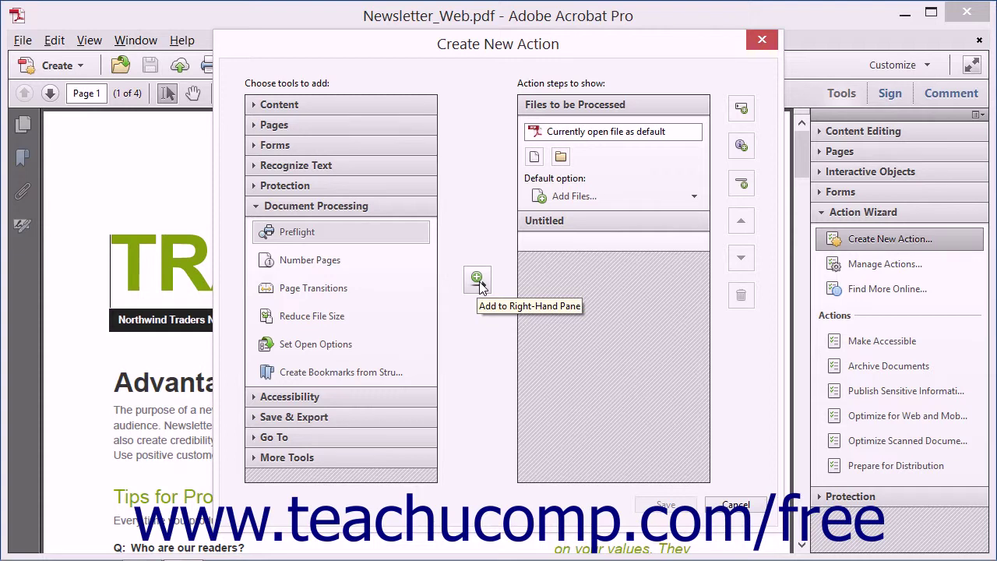
- Add Preflight as the first step, then add Save from Save & Export after it
{"action": "left_click", "coordinate": [478, 279]}
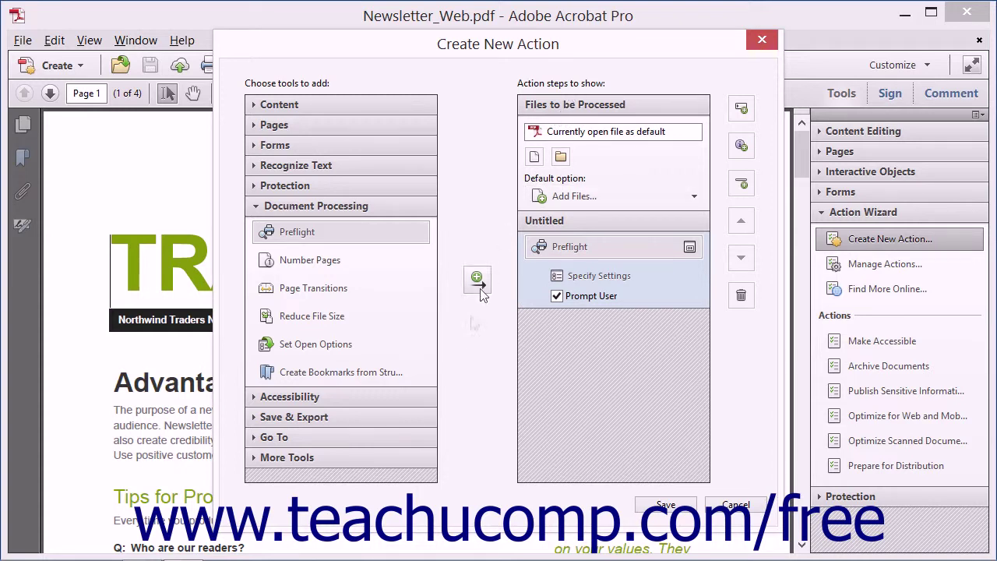
{"action": "left_click", "coordinate": [368, 416]}
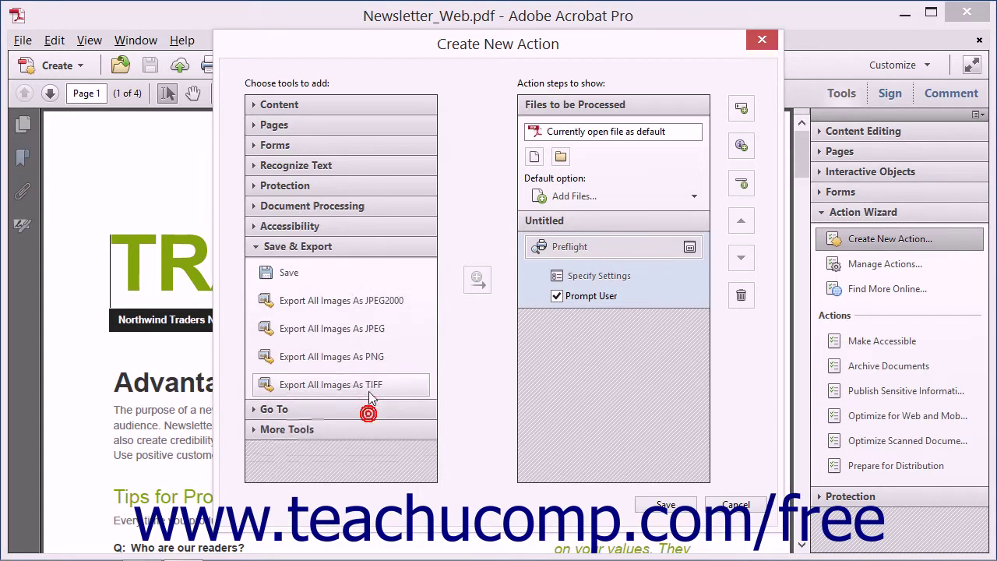
{"action": "left_click", "coordinate": [335, 274]}
{"action": "left_click", "coordinate": [480, 279]}
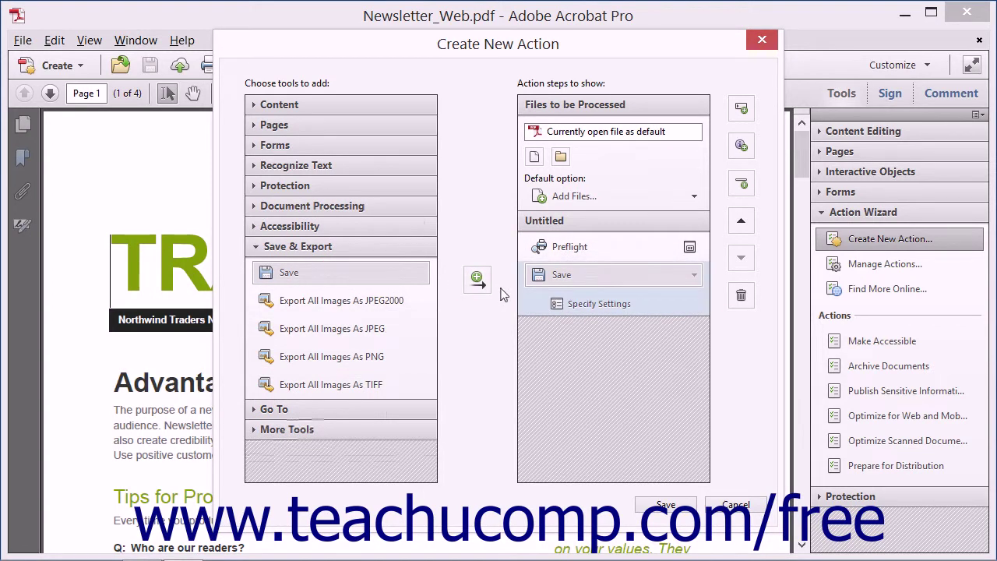
{"action": "left_click", "coordinate": [565, 250]}
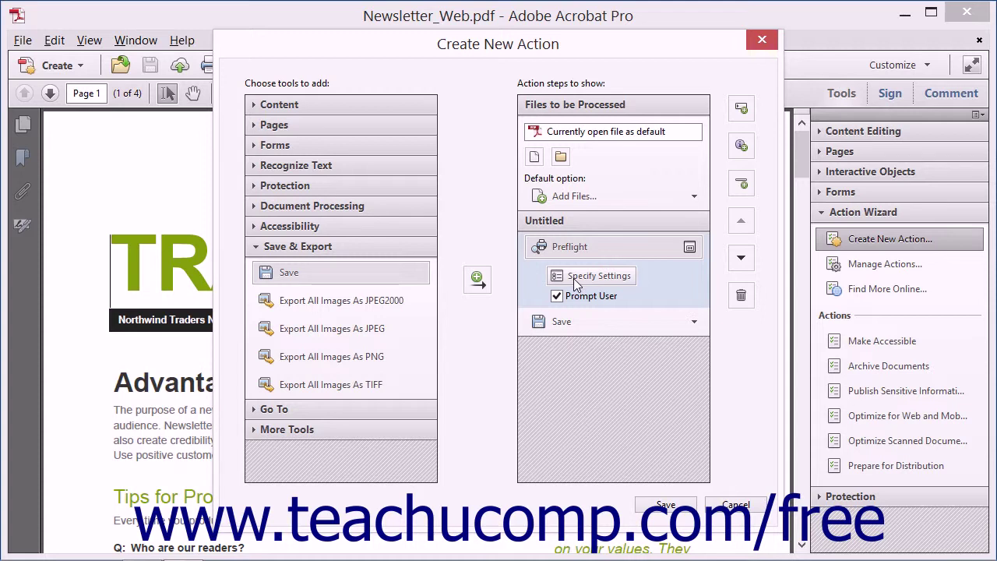
- Set the Preflight step to use the Convert to PDF/X-1a (SWOP) profile
{"action": "left_click", "coordinate": [592, 276]}
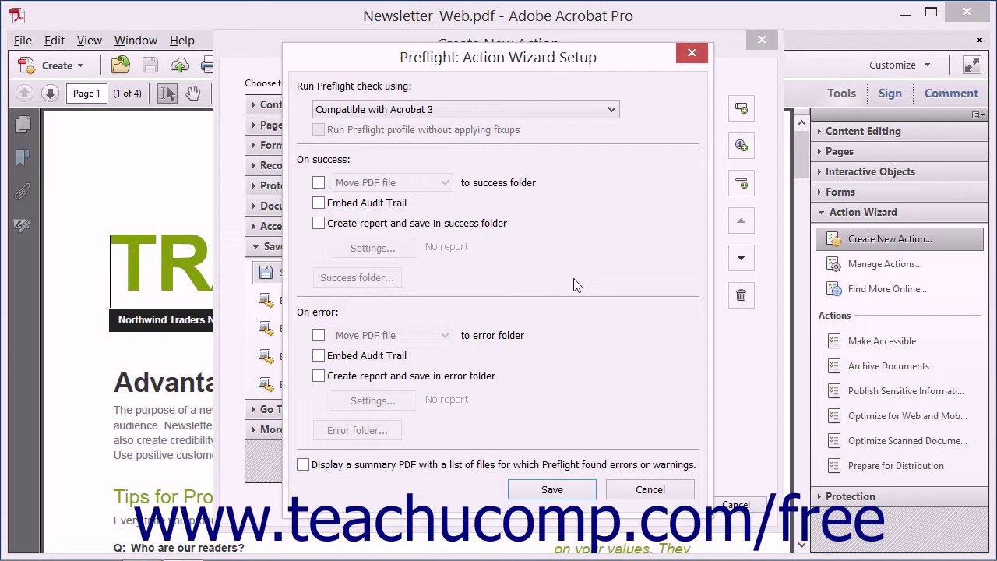
{"action": "left_click", "coordinate": [445, 110]}
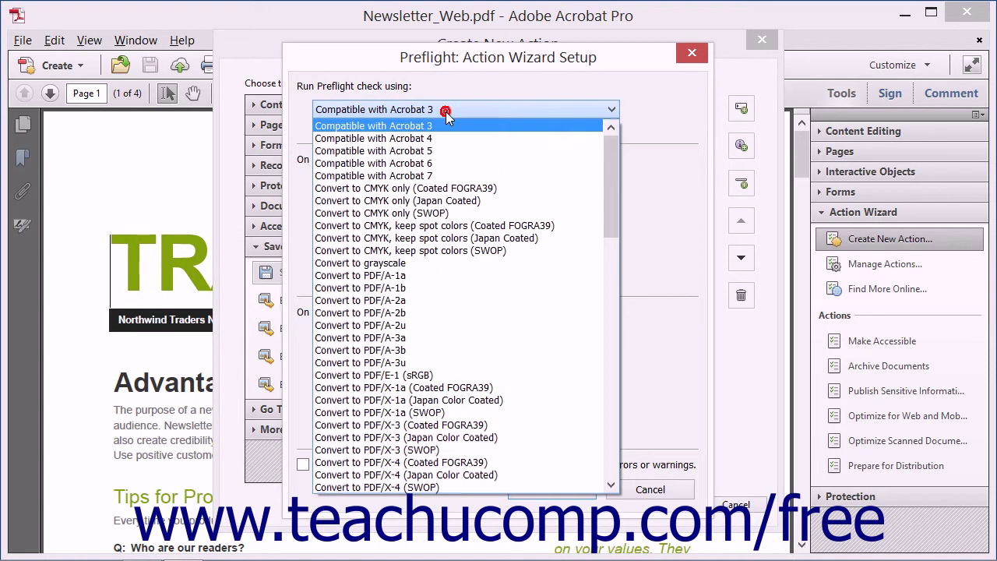
{"action": "left_click", "coordinate": [445, 413]}
{"action": "left_click", "coordinate": [549, 489]}
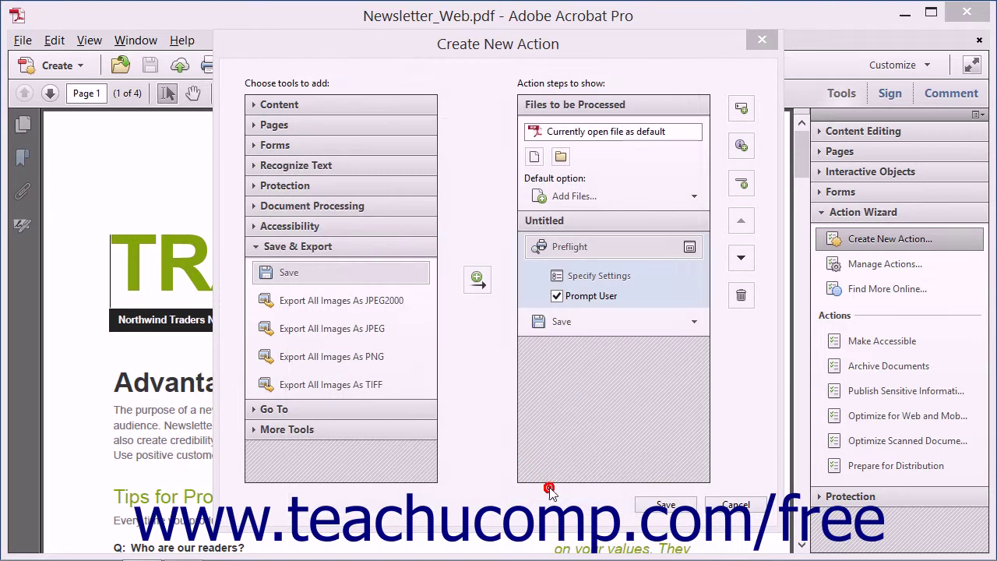
- Make the Save step export files as PDF/X, keeping original file names
{"action": "left_click", "coordinate": [577, 327]}
{"action": "left_click", "coordinate": [578, 304]}
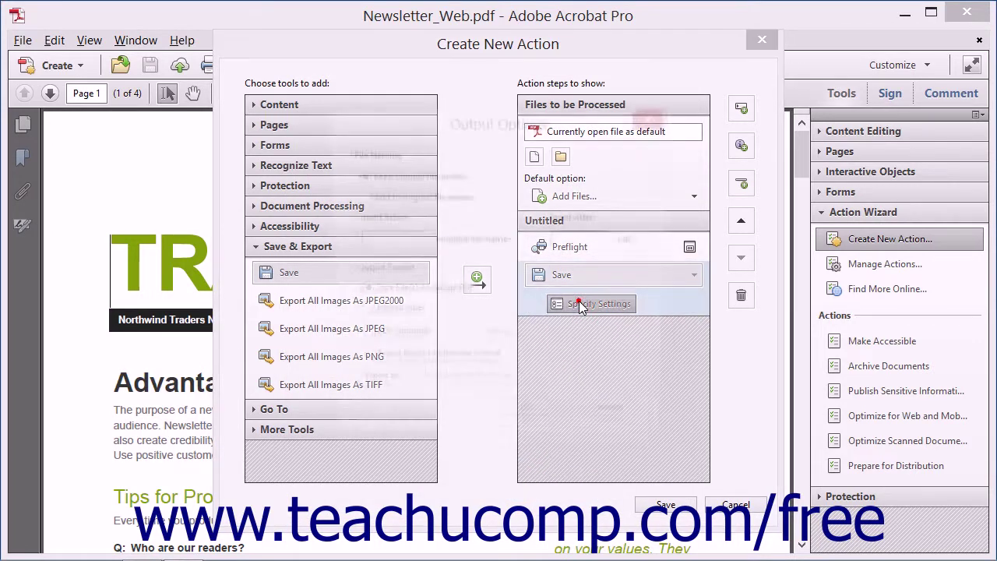
{"action": "left_click", "coordinate": [408, 366]}
{"action": "left_click", "coordinate": [465, 391]}
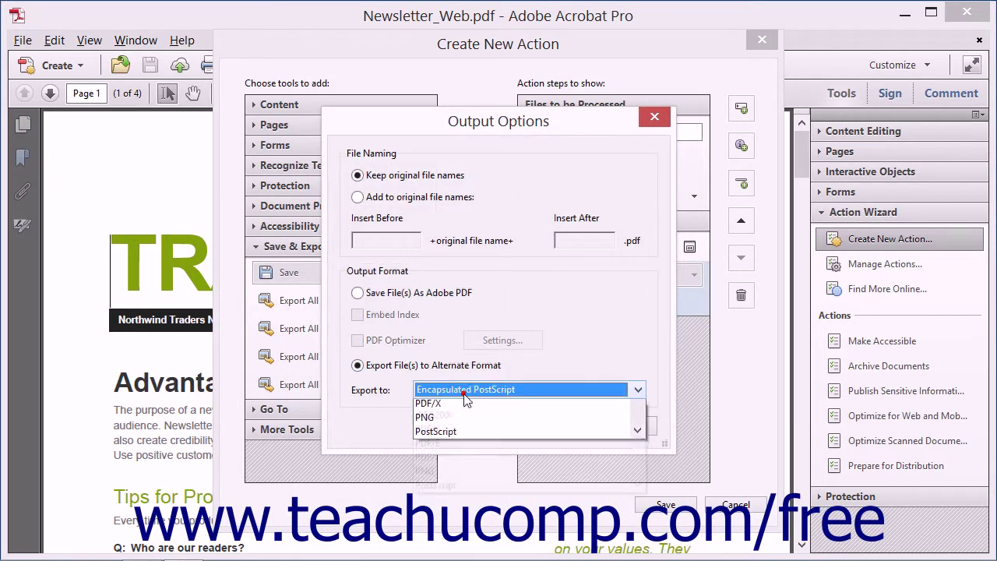
{"action": "left_click", "coordinate": [460, 491]}
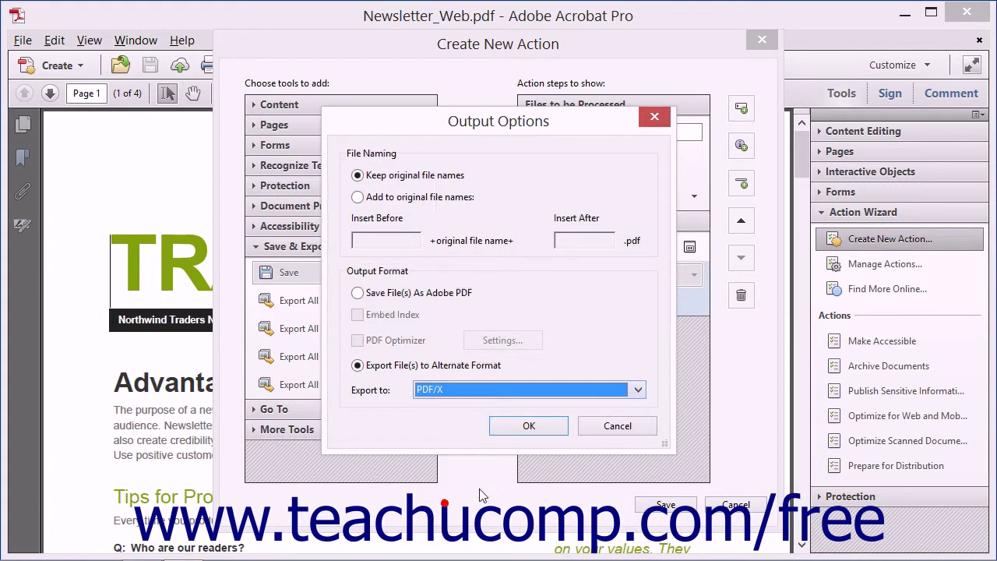
{"action": "left_click", "coordinate": [526, 429]}
{"action": "left_click", "coordinate": [568, 245]}
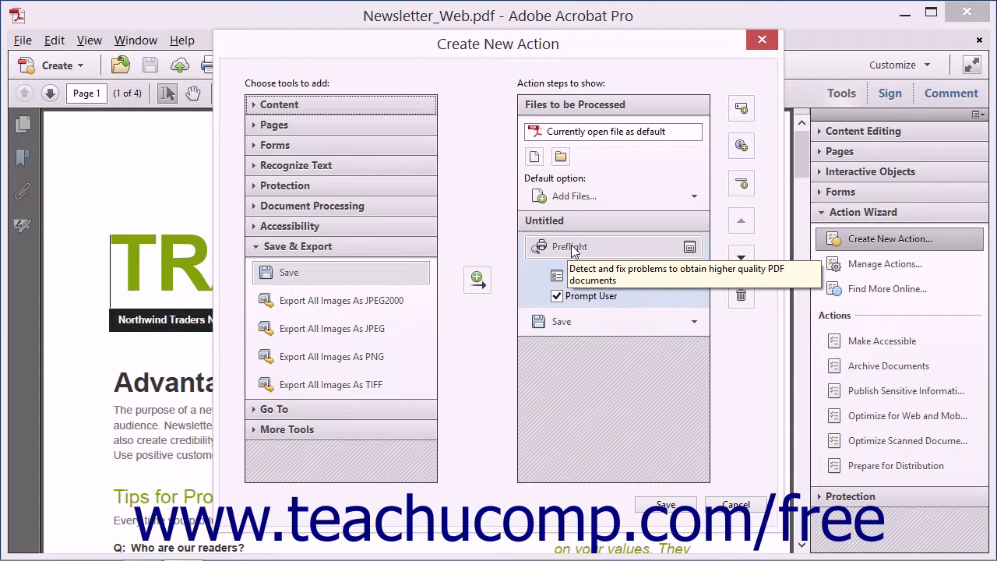
- Uncheck Prompt User on the Preflight step
{"action": "left_click", "coordinate": [558, 296]}
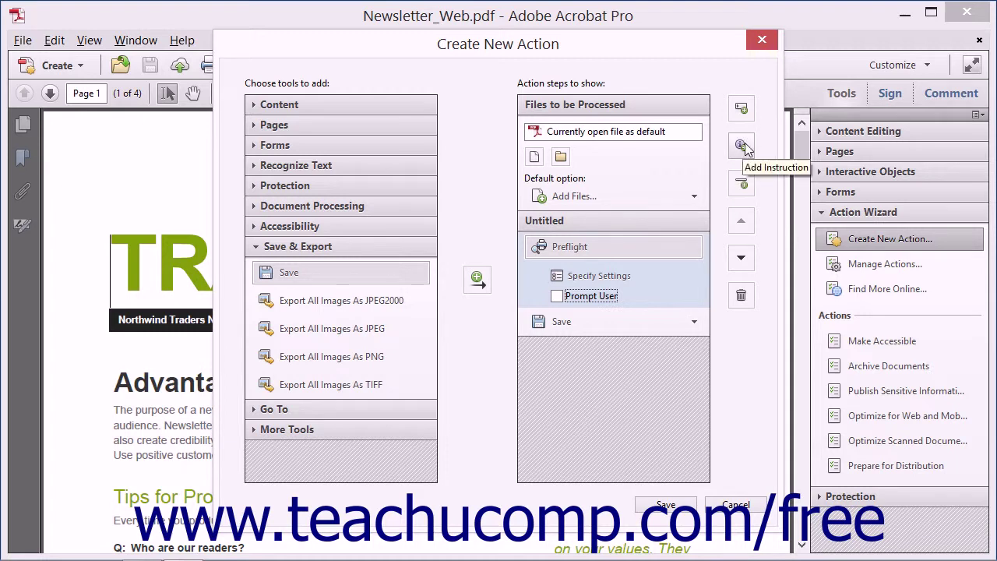
- Add an instruction step reading 'Use this to create PDF/X docs.' and confirm its text
{"action": "left_click", "coordinate": [743, 147]}
{"action": "left_click", "coordinate": [454, 270]}
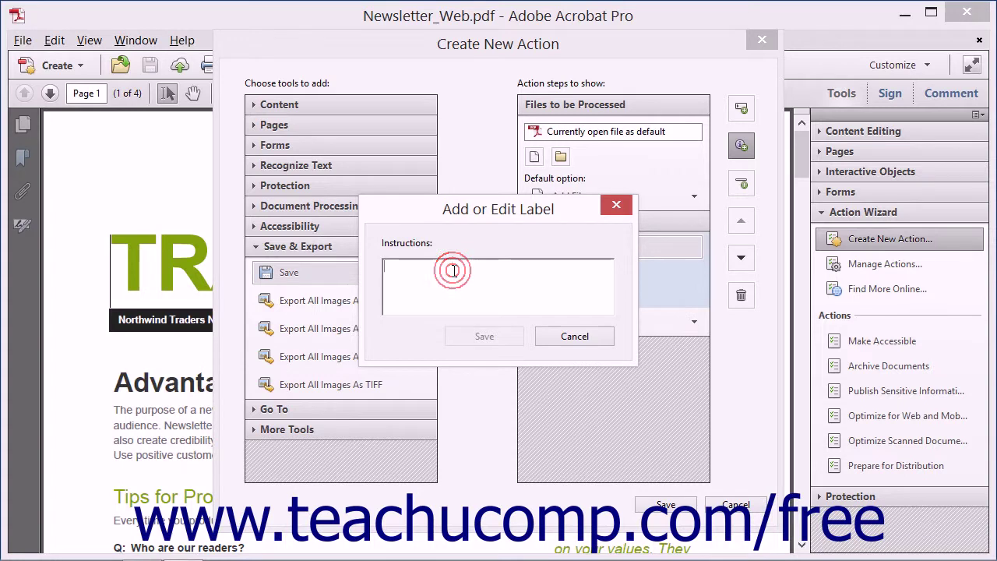
{"action": "type", "text": "Use"}
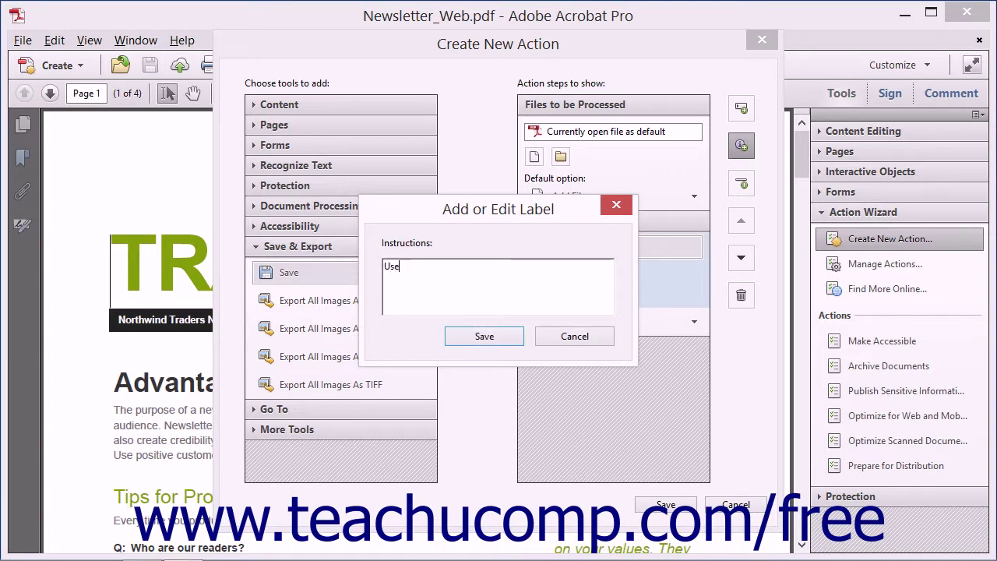
{"action": "type", "text": " this to create PDF/X docs."}
{"action": "left_click", "coordinate": [480, 336]}
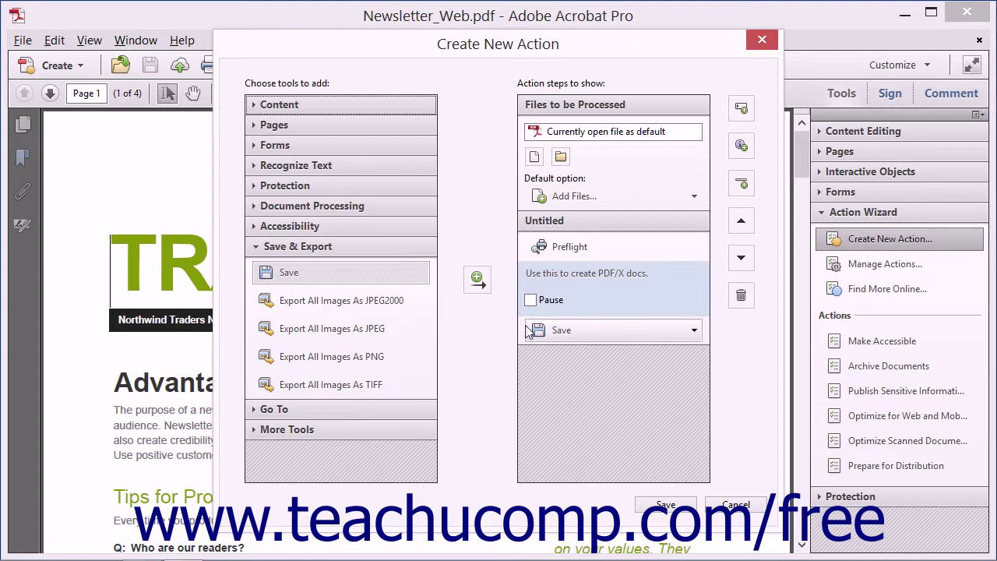
{"action": "double_click", "coordinate": [587, 279]}
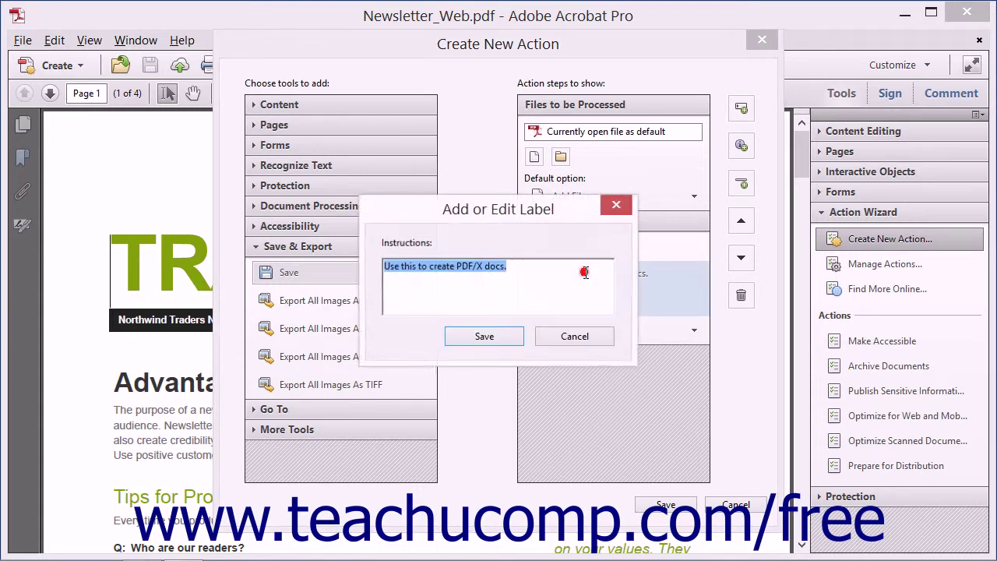
{"action": "left_click", "coordinate": [503, 335]}
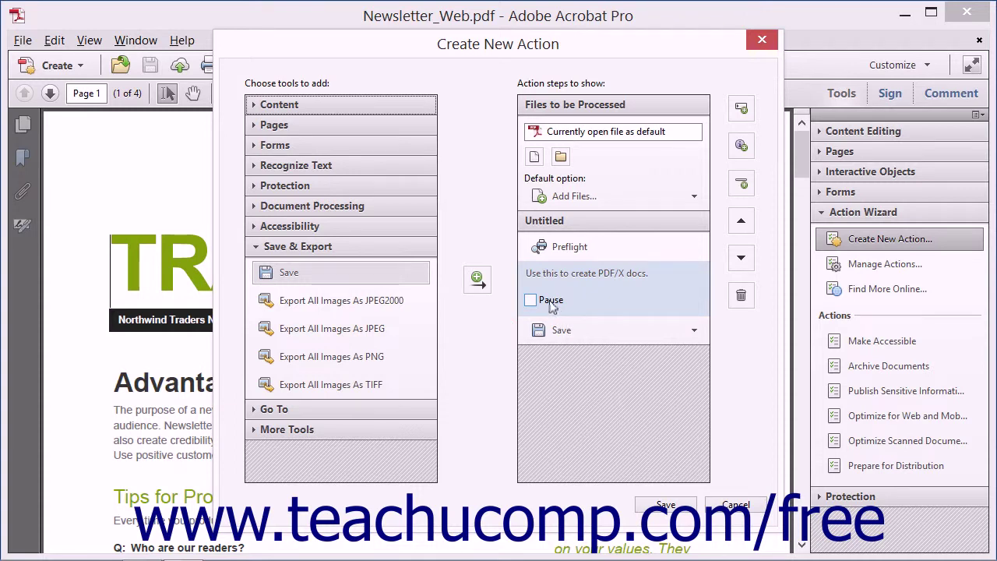
- Check Pause on the instruction step and move it above Preflight
{"action": "left_click", "coordinate": [552, 304]}
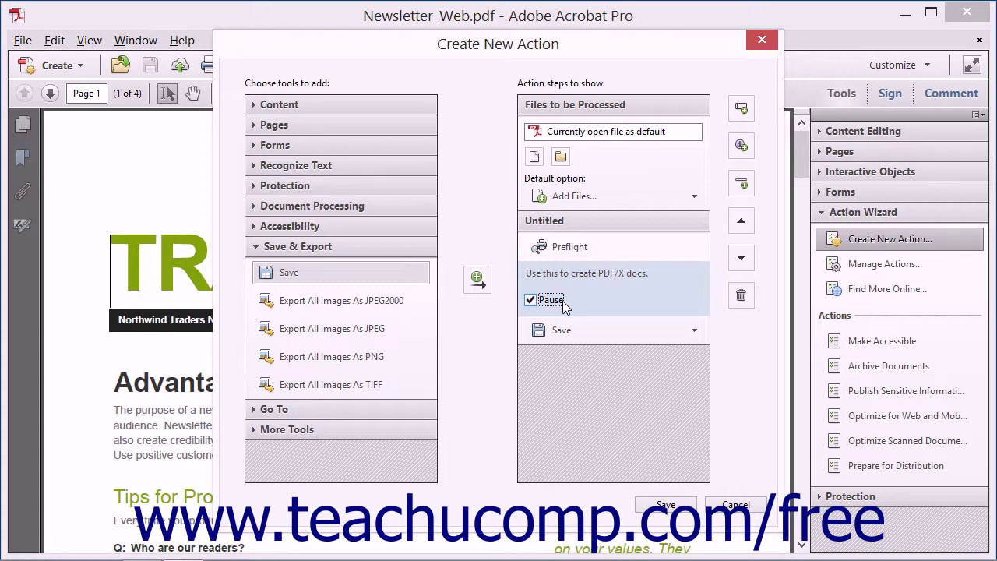
{"action": "left_click", "coordinate": [740, 221]}
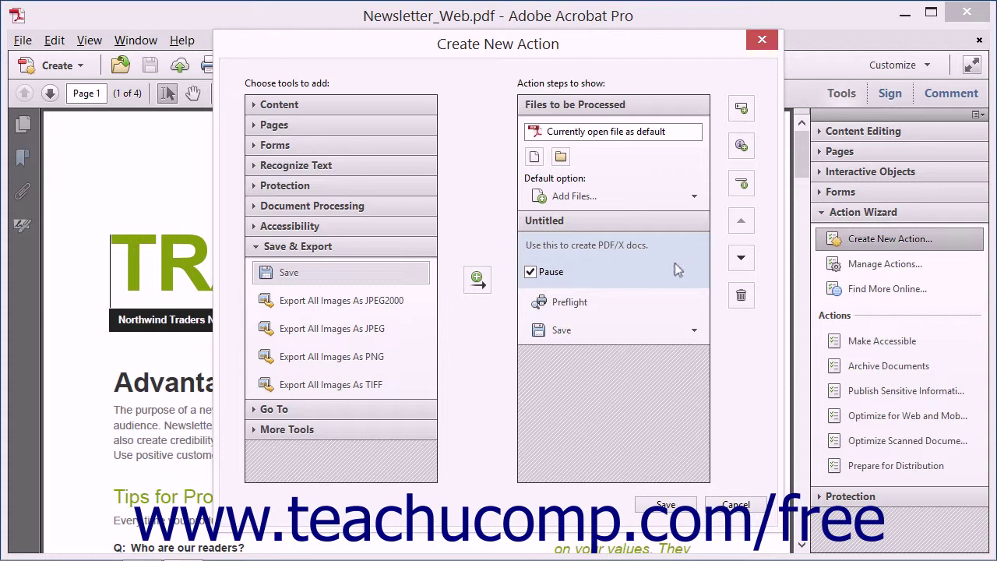
{"action": "left_click", "coordinate": [720, 300]}
- Save the action as 'PDF/X Preflight' with description 'Used for PDF/X docs'
{"action": "left_click", "coordinate": [687, 510]}
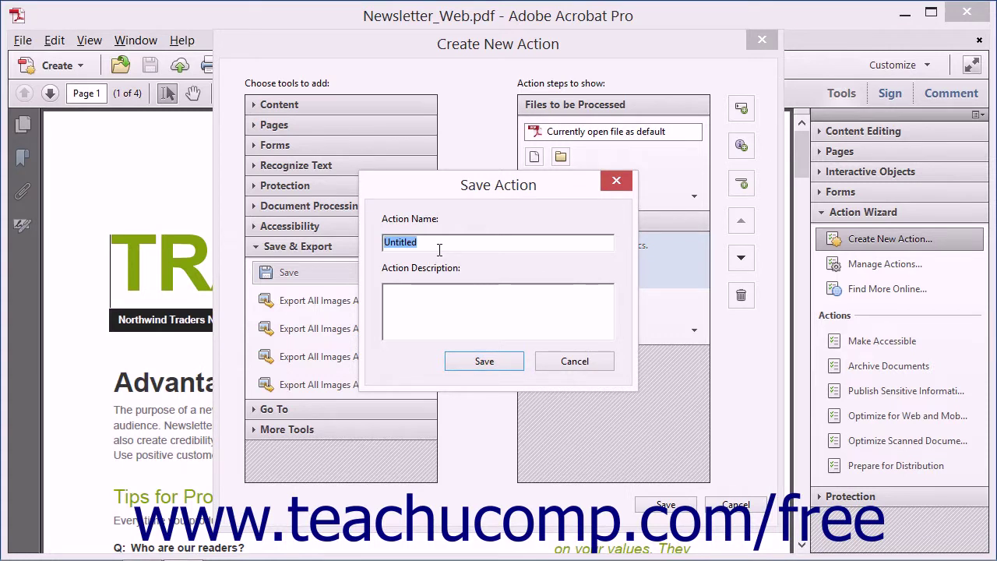
{"action": "type", "text": "PDF/X"}
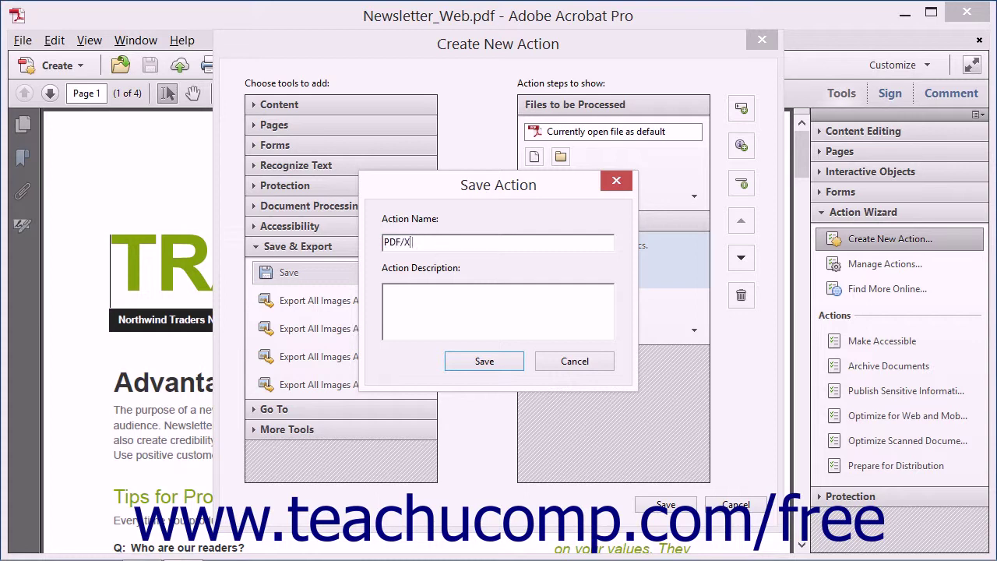
{"action": "type", "text": " Preflight"}
{"action": "type", "text": "Used for P"}
{"action": "type", "text": "DF/"}
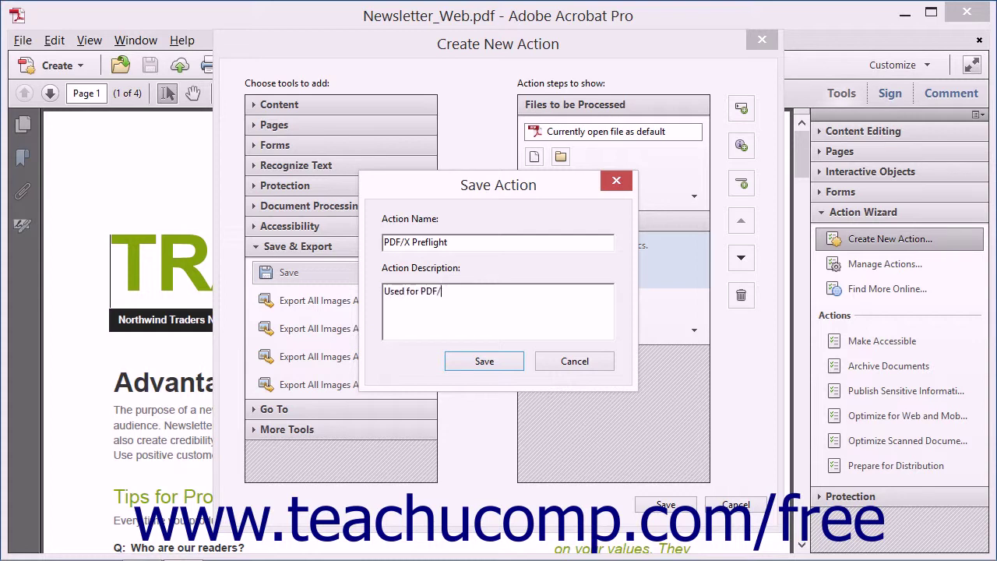
{"action": "type", "text": "X docs"}
{"action": "left_click", "coordinate": [465, 364]}
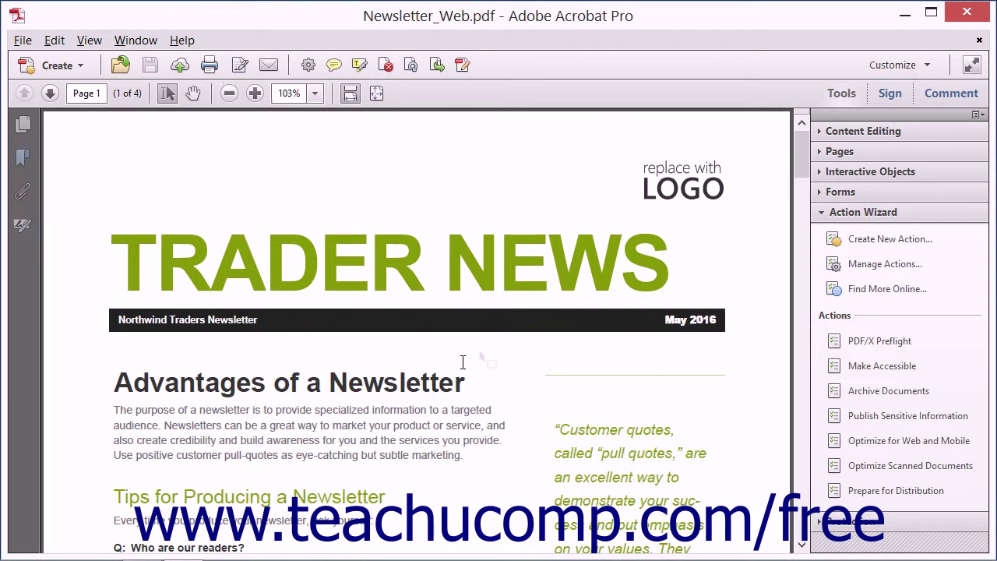
{"action": "mouse_move", "coordinate": [854, 342]}
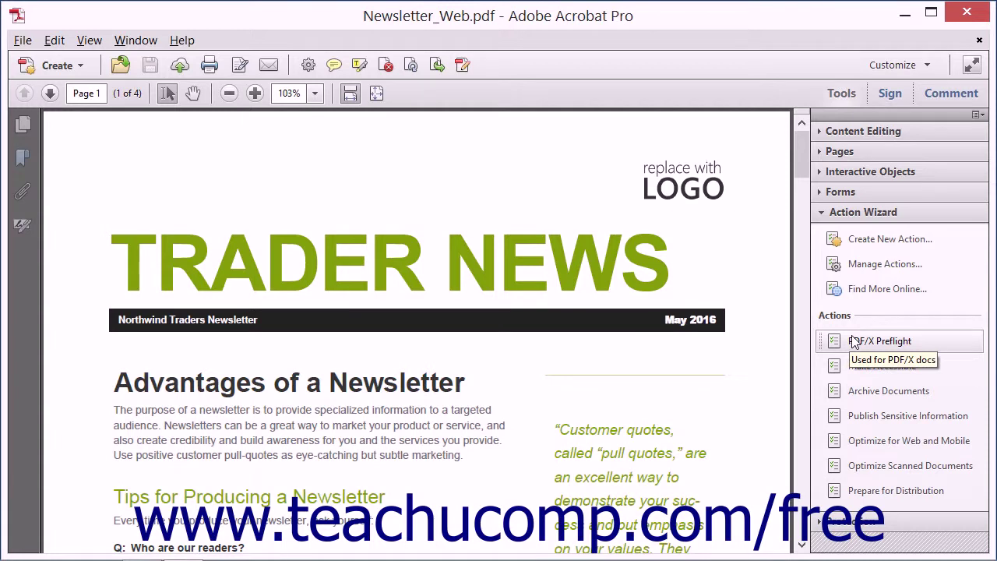